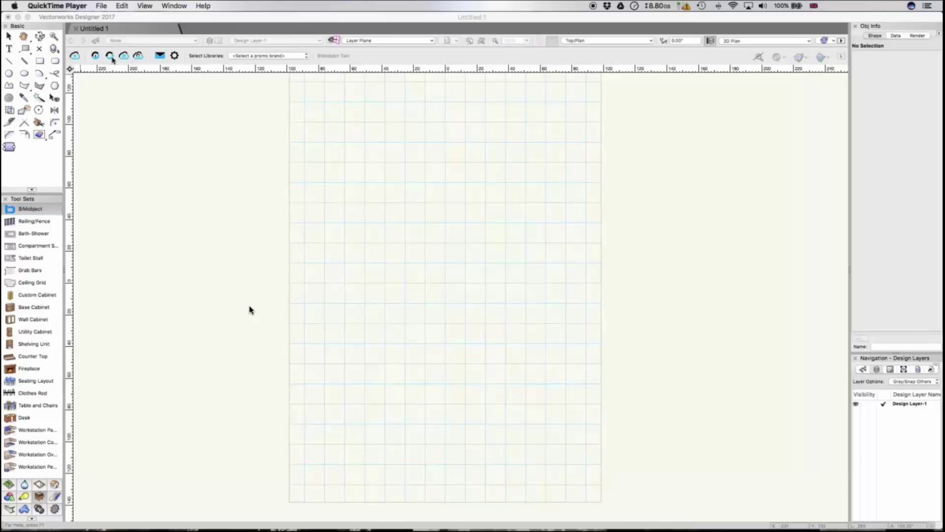
# Step: Open the BIMobject account settings showing the user identification key, then return to Vectorworks
pyautogui.click(77, 59)
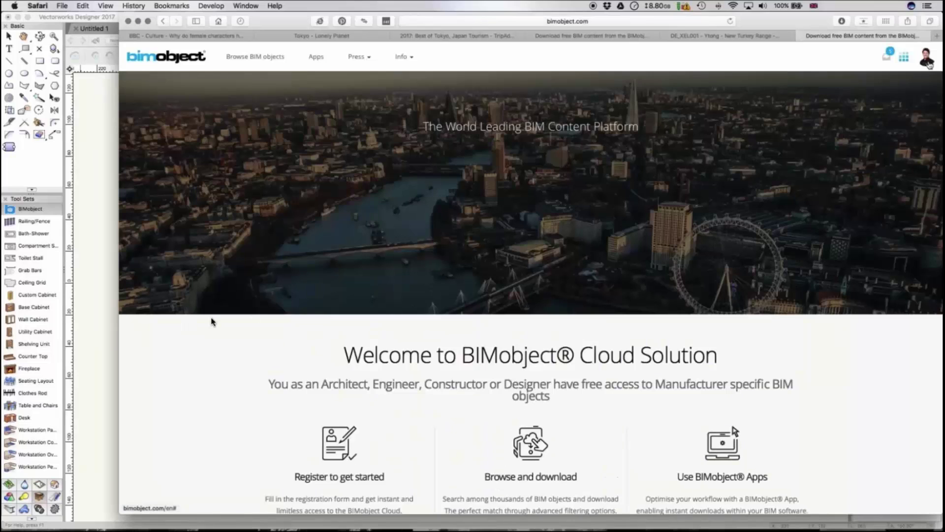
pyautogui.click(927, 57)
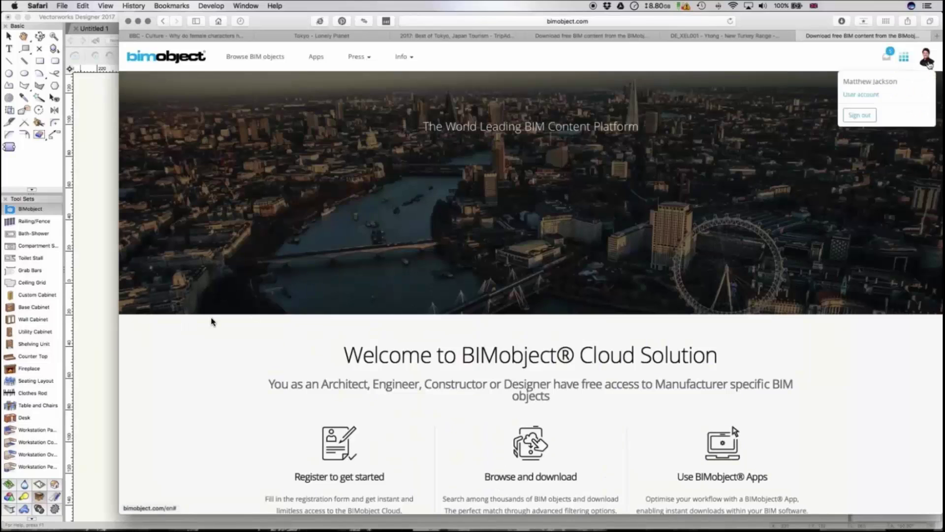
pyautogui.click(865, 98)
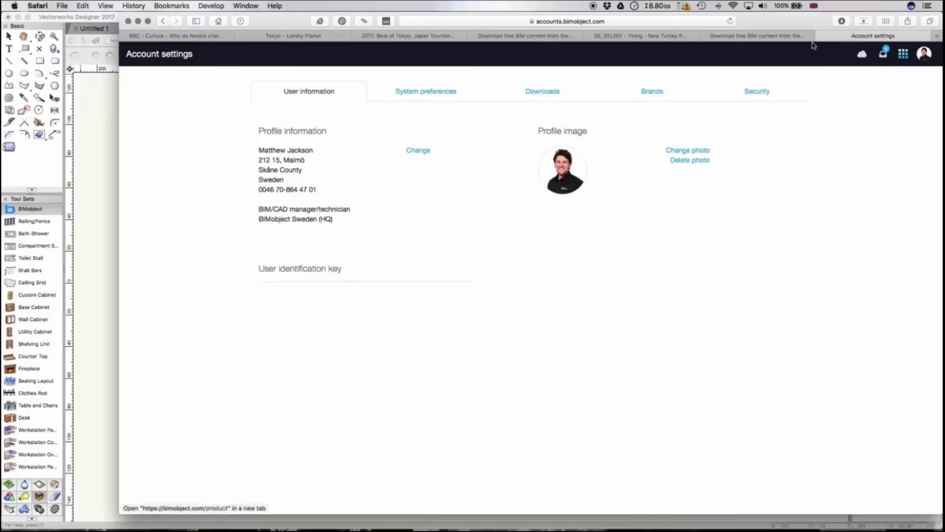
pyautogui.press('super+Tab')
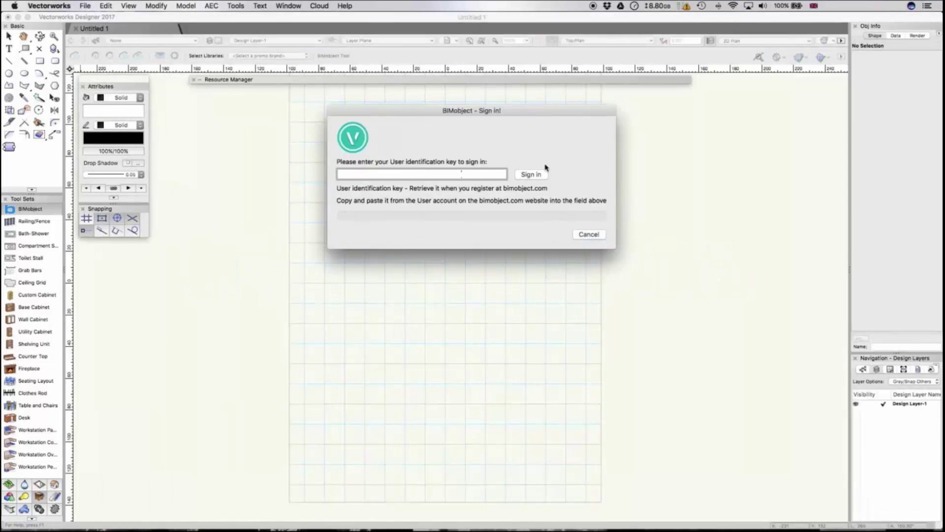
# Step: Sign in to BIMobject with the pasted user identification key
pyautogui.click(532, 174)
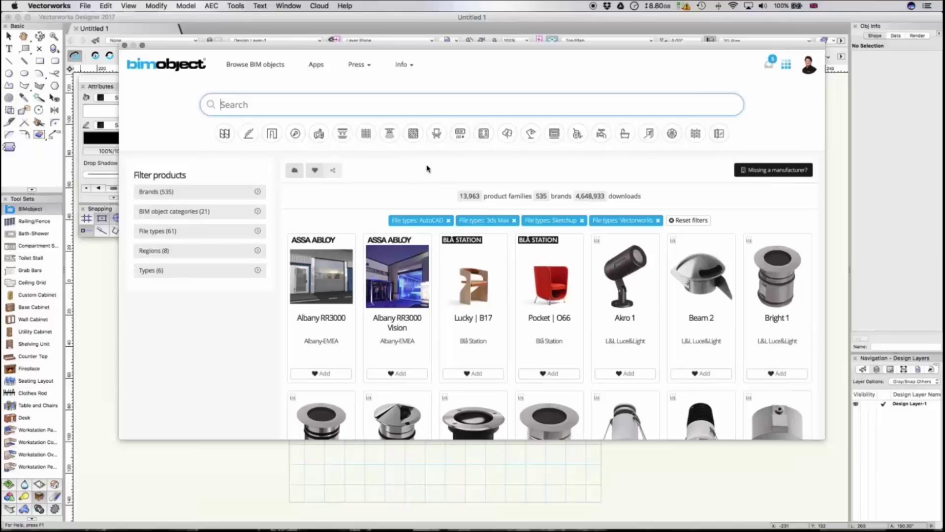
# Step: Download the Lucky | B17 chair's SketchUp file (CONV_BlaStation_DmstcChrs_Lucky.skp) into the drawing
pyautogui.click(468, 196)
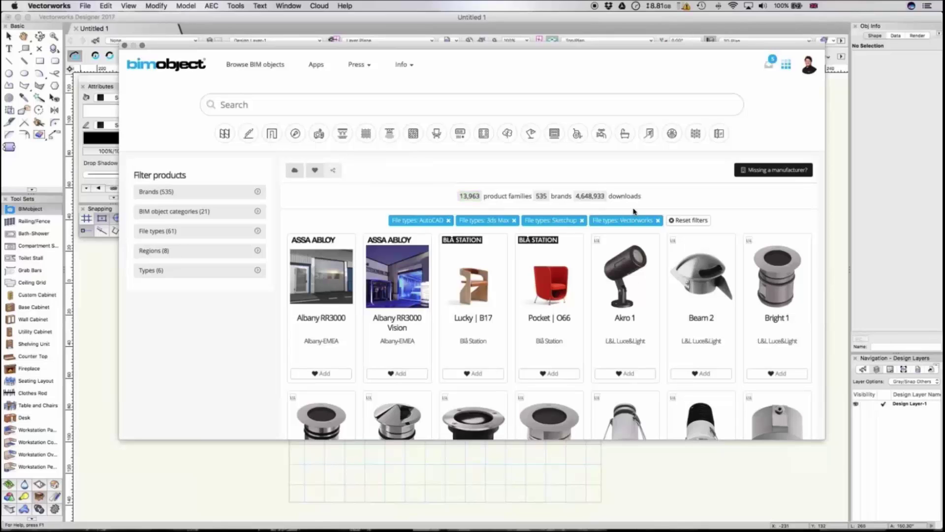
pyautogui.click(469, 282)
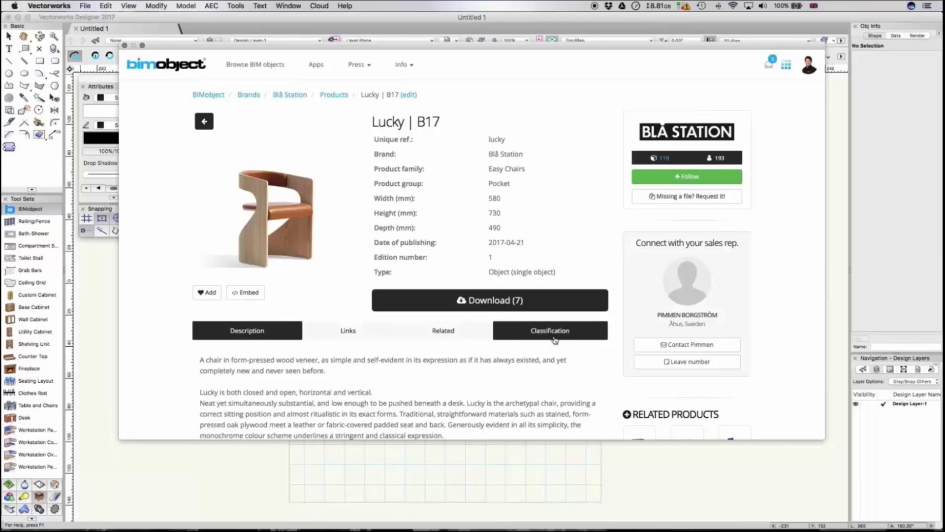
pyautogui.click(504, 304)
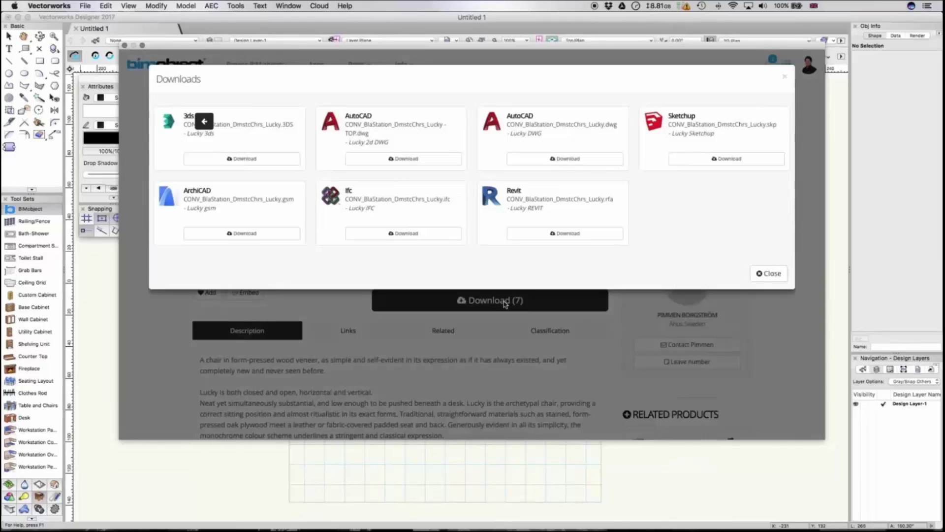
pyautogui.click(718, 161)
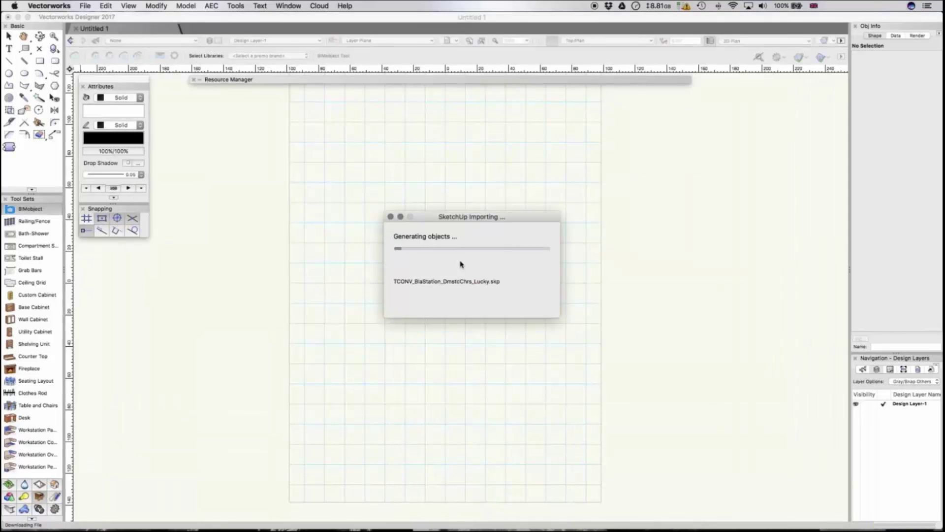
# Step: Place one Lucky | B17 chair at the page centre
pyautogui.scroll(-10, 445, 283)
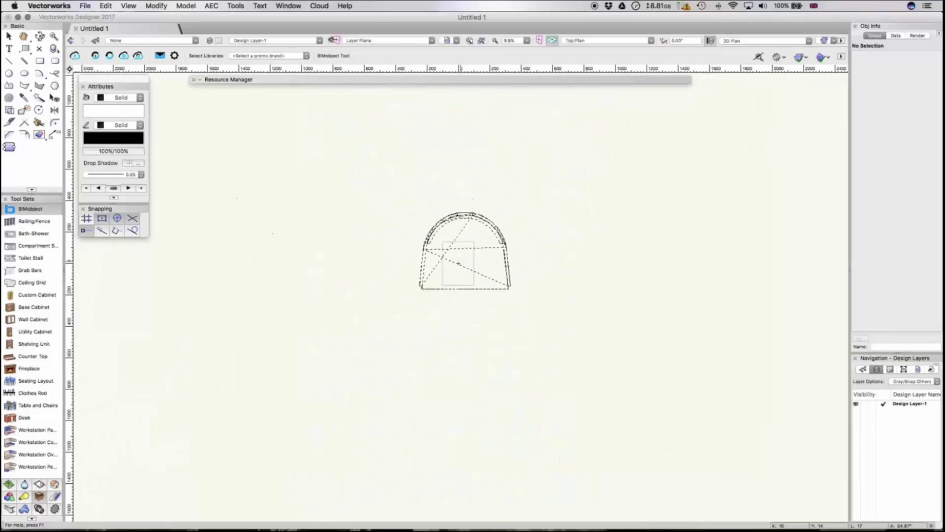
pyautogui.click(458, 263)
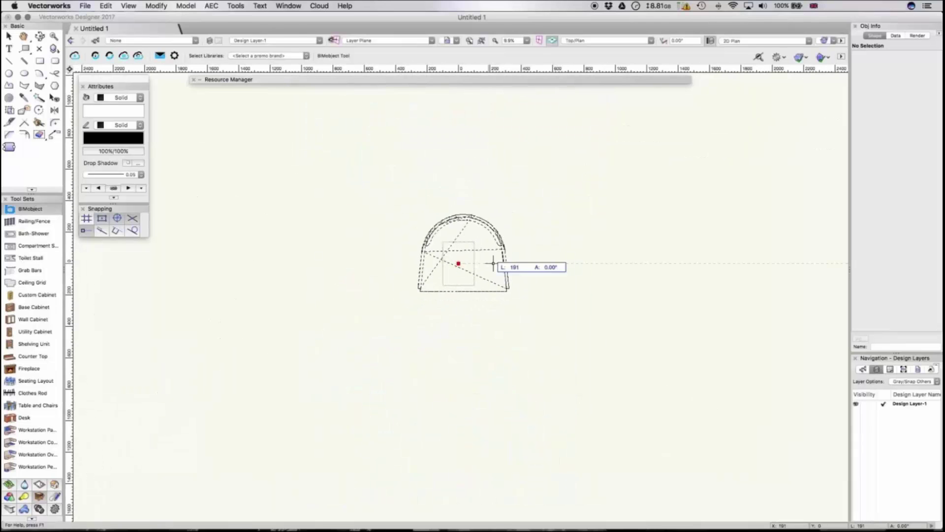
pyautogui.click(601, 264)
pyautogui.click(8, 36)
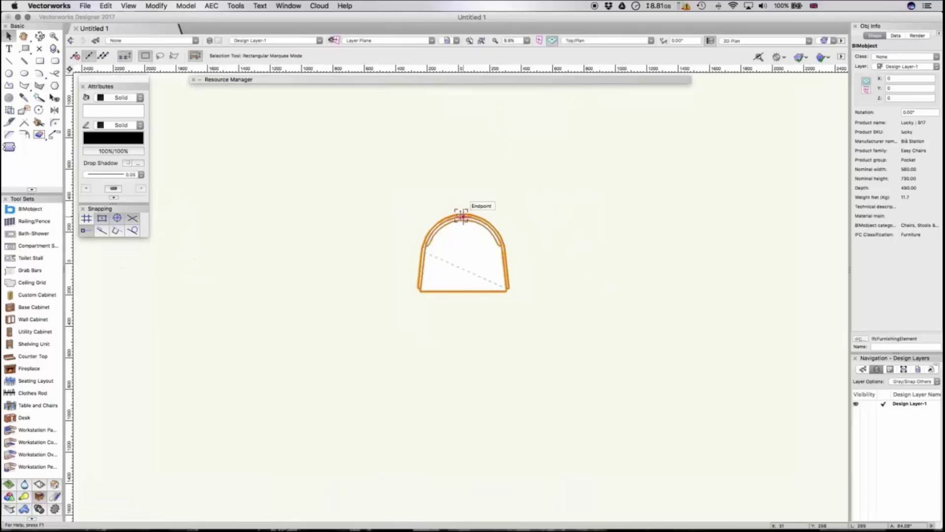
# Step: Orbit to an isometric view of the chair and render it in OpenGL
pyautogui.click(40, 36)
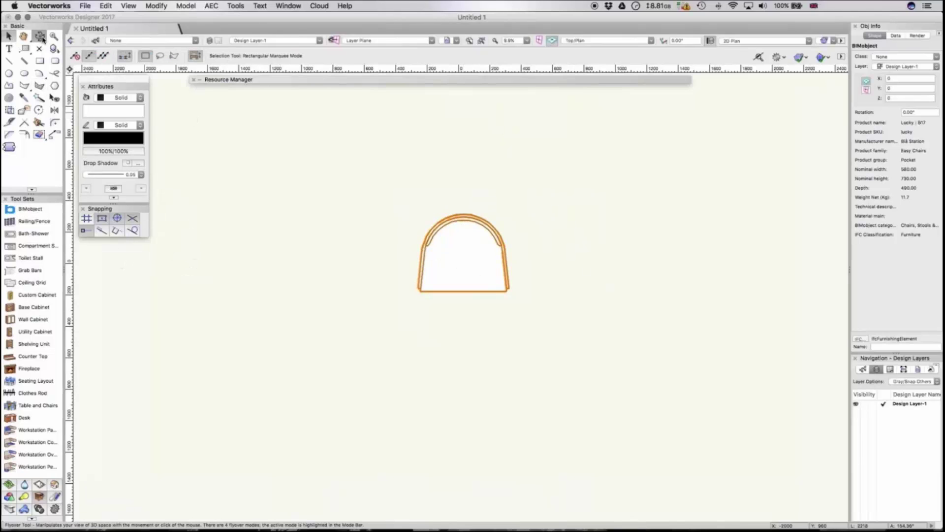
pyautogui.click(566, 195)
pyautogui.moveTo(591, 300); pyautogui.dragTo(283, 109)
pyautogui.press('x')
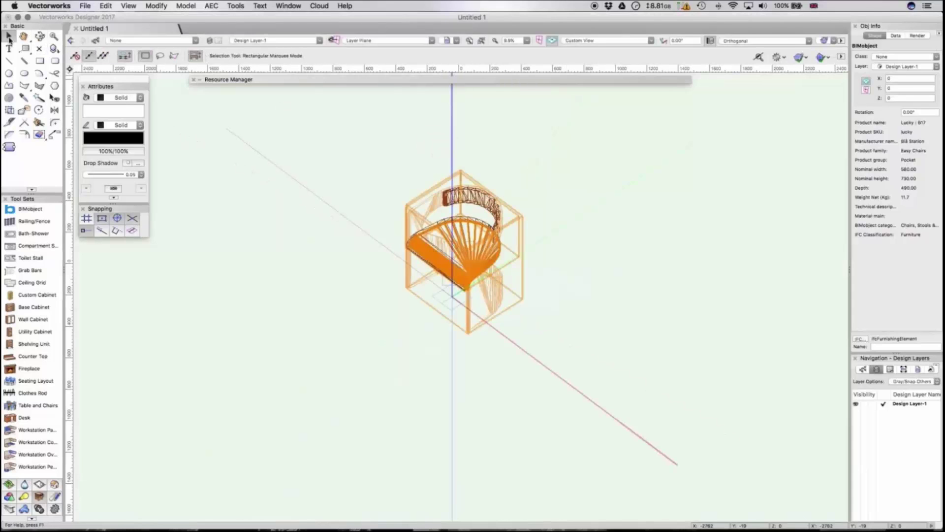
pyautogui.click(833, 41)
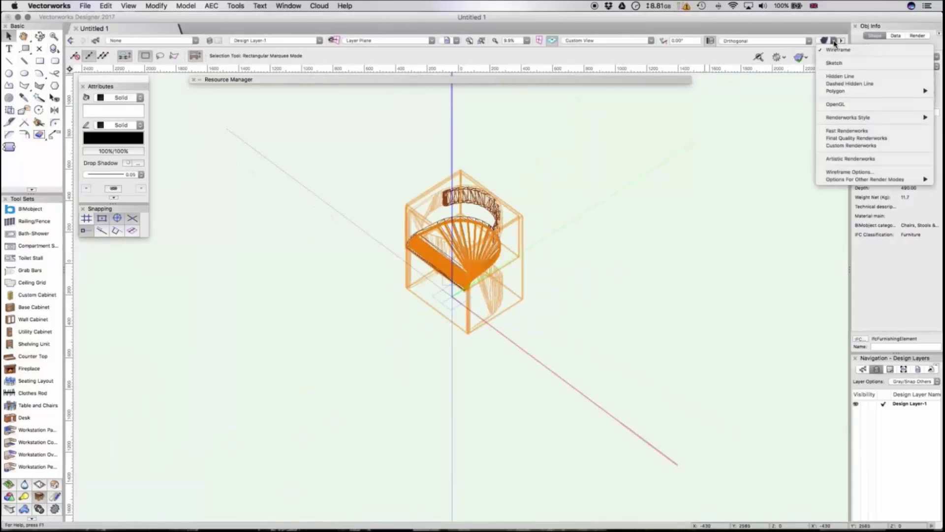
pyautogui.click(837, 105)
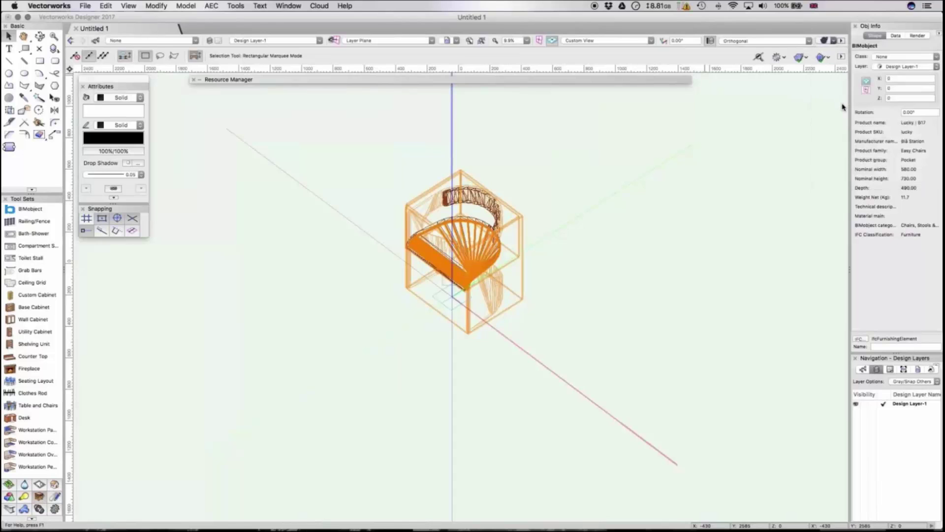
# Step: Select the chair and float a widened Object Info palette over the canvas
pyautogui.click(610, 255)
pyautogui.click(458, 207)
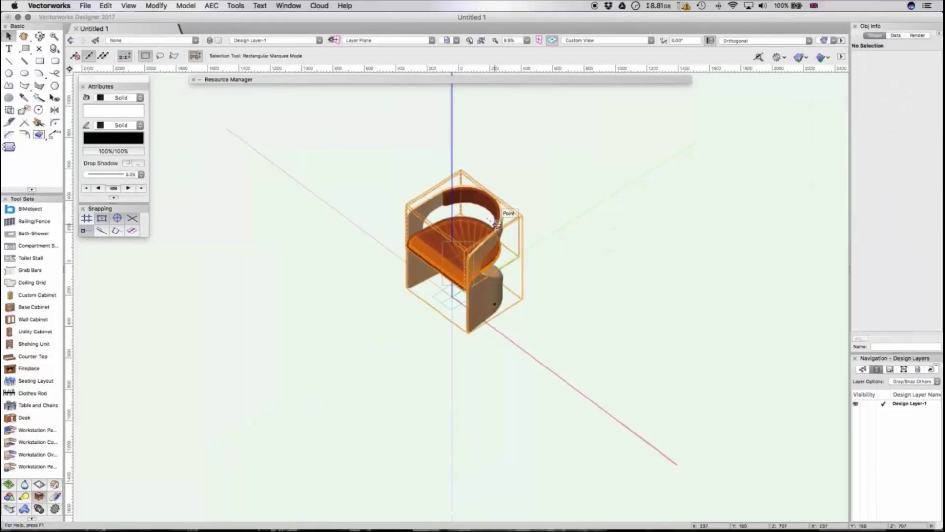
pyautogui.moveTo(870, 28); pyautogui.dragTo(384, 129)
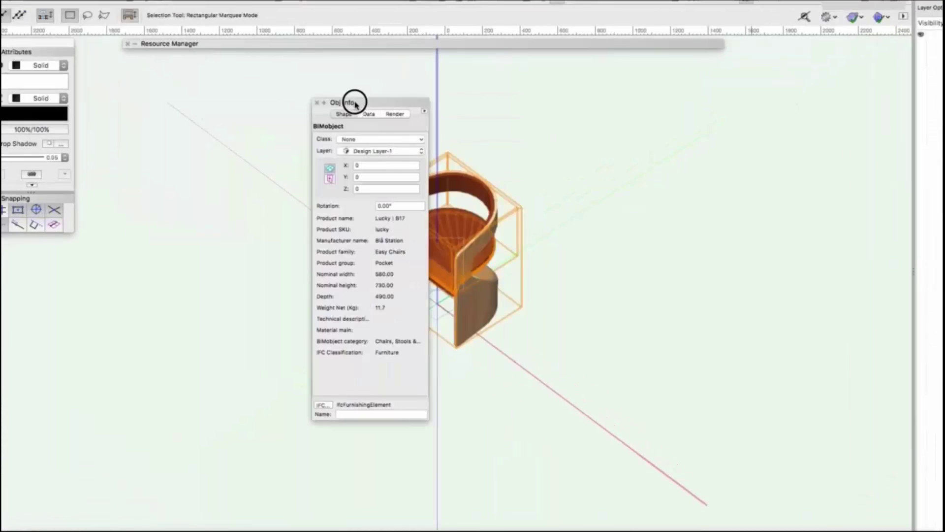
pyautogui.moveTo(429, 168); pyautogui.dragTo(682, 186)
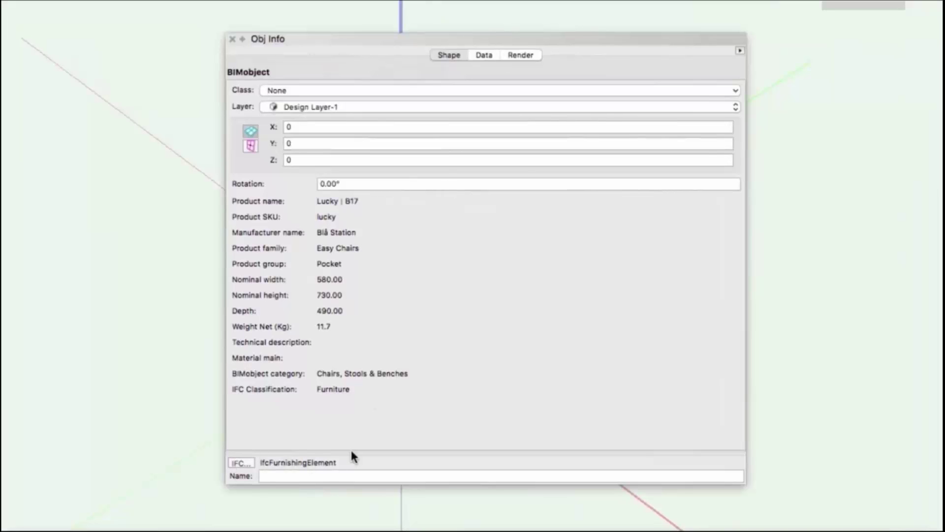
# Step: Scroll through the chair's BIM_Data record fields and classification codes in the Data tab
pyautogui.click(484, 55)
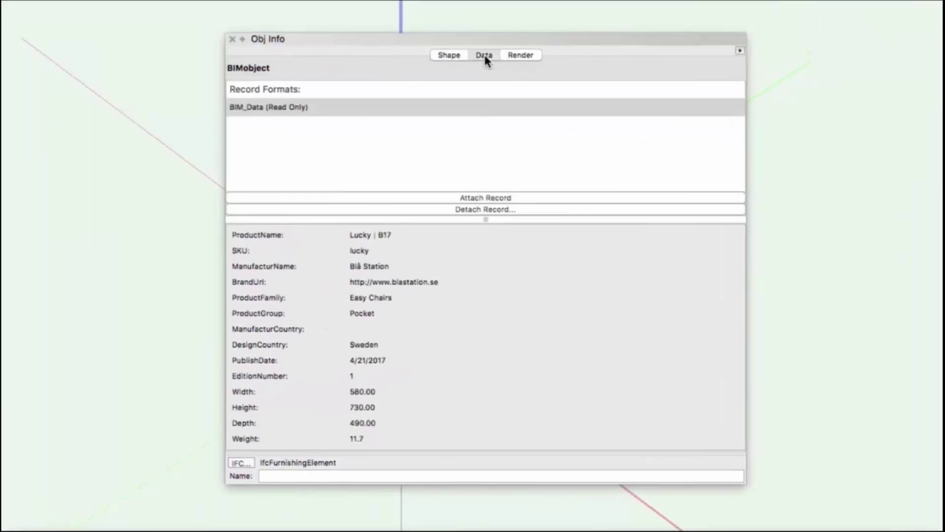
pyautogui.scroll(-12, 413, 371)
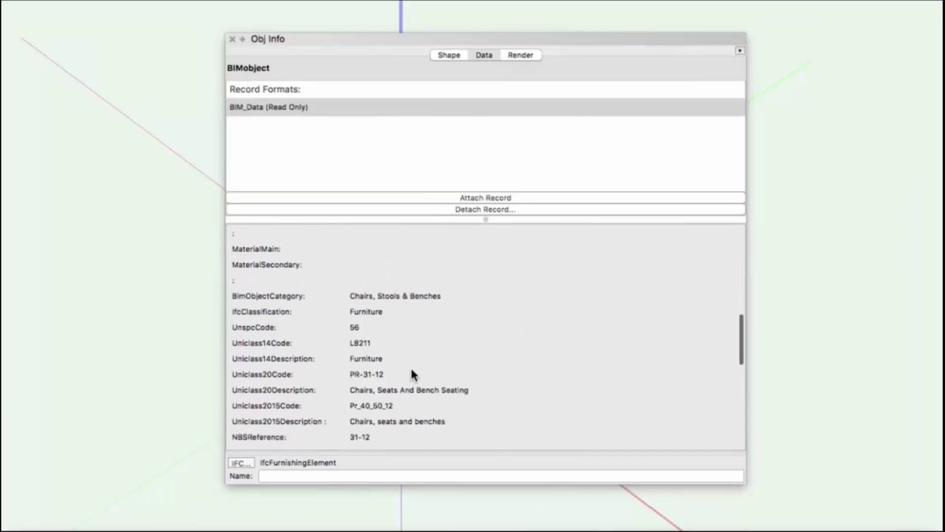
pyautogui.scroll(-15, 412, 373)
pyautogui.scroll(5, 412, 376)
pyautogui.scroll(20, 411, 374)
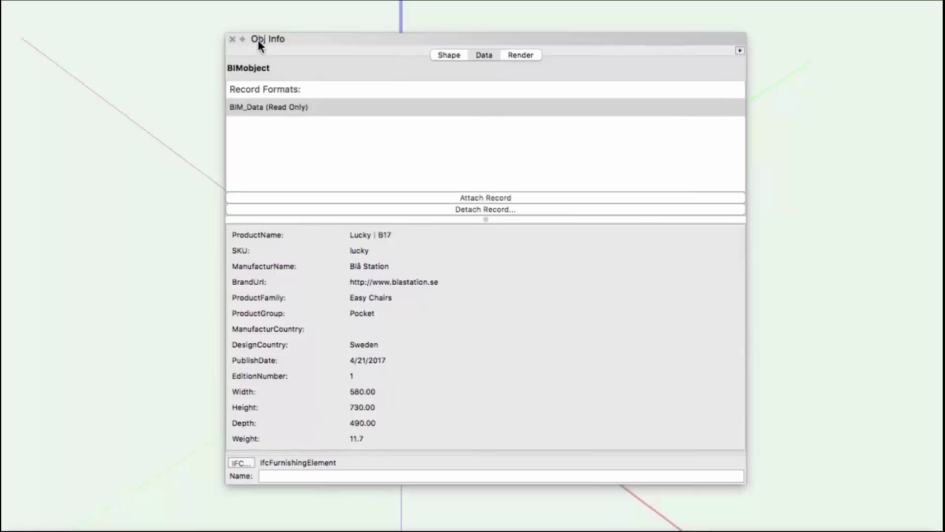
# Step: Dock the narrowed Object Info palette, reselect the chair, and activate the BIMobject tool set
pyautogui.moveTo(305, 38); pyautogui.dragTo(943, 9)
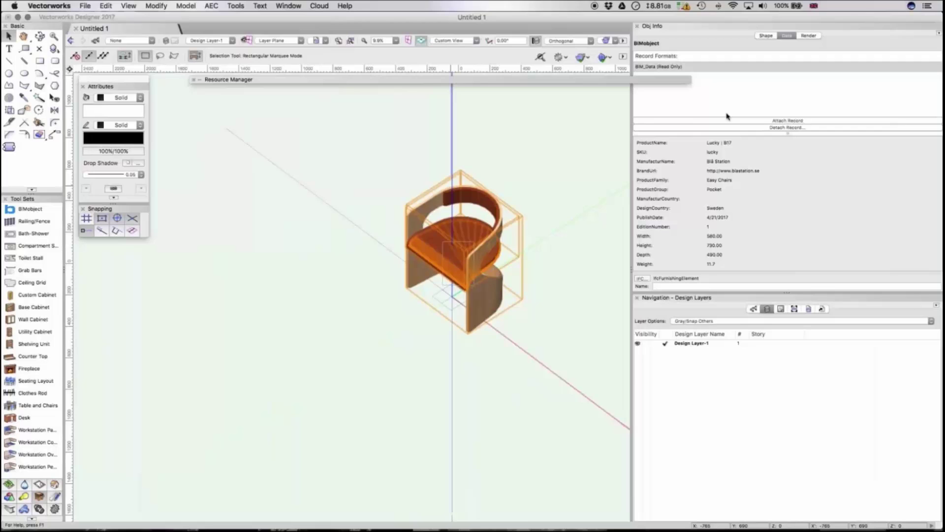
pyautogui.moveTo(633, 151); pyautogui.dragTo(846, 148)
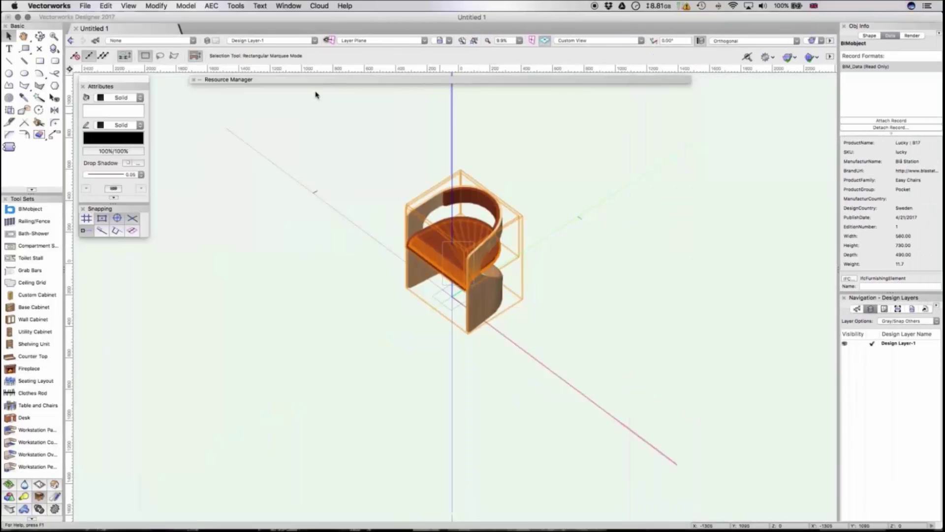
pyautogui.click(386, 168)
pyautogui.click(455, 246)
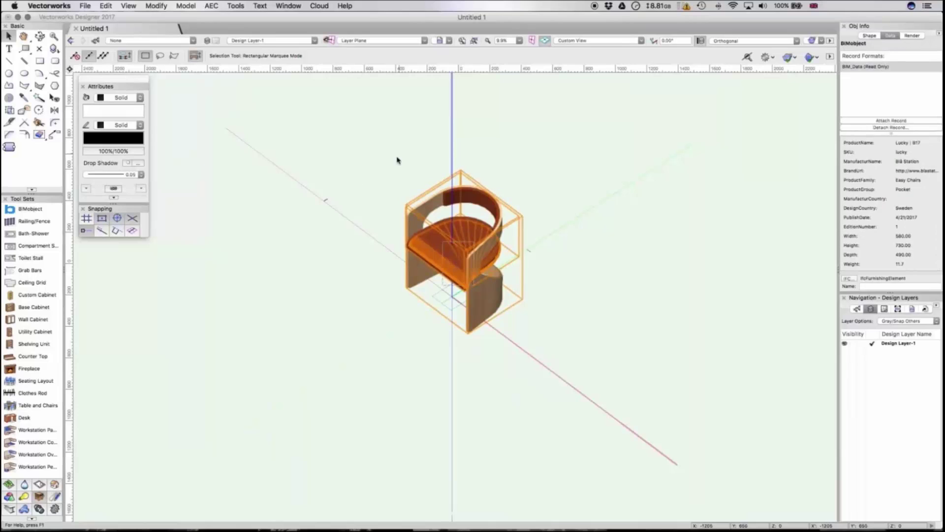
pyautogui.click(29, 208)
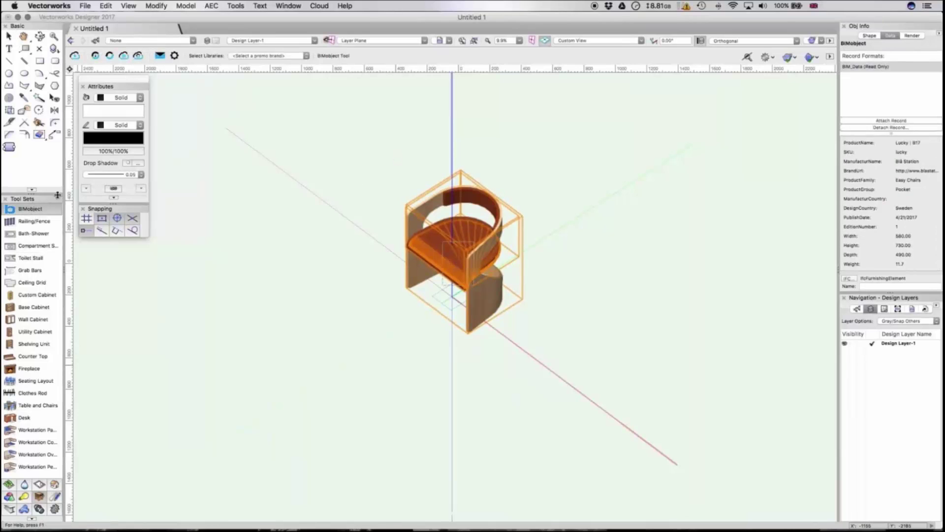
# Step: Check the placed chair for BIMobject updates after briefly opening the catalogue
pyautogui.click(96, 57)
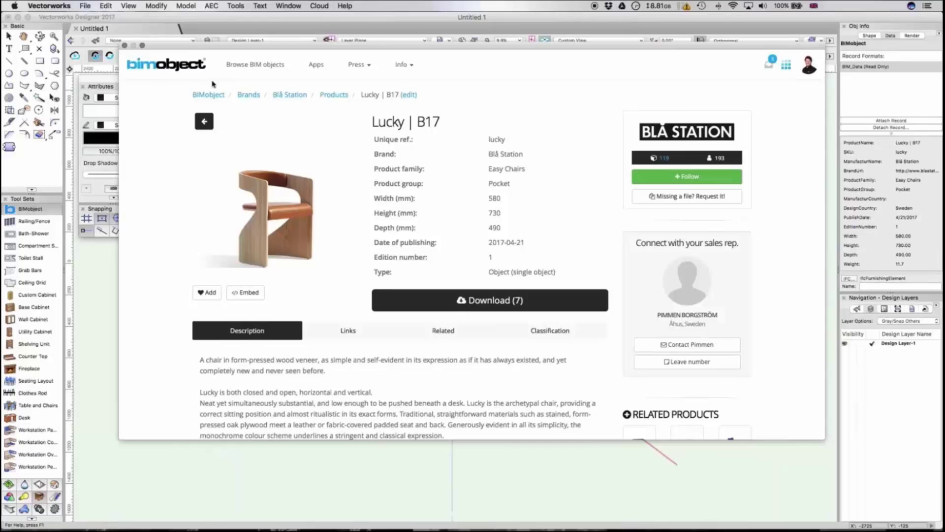
pyautogui.click(124, 46)
pyautogui.click(110, 57)
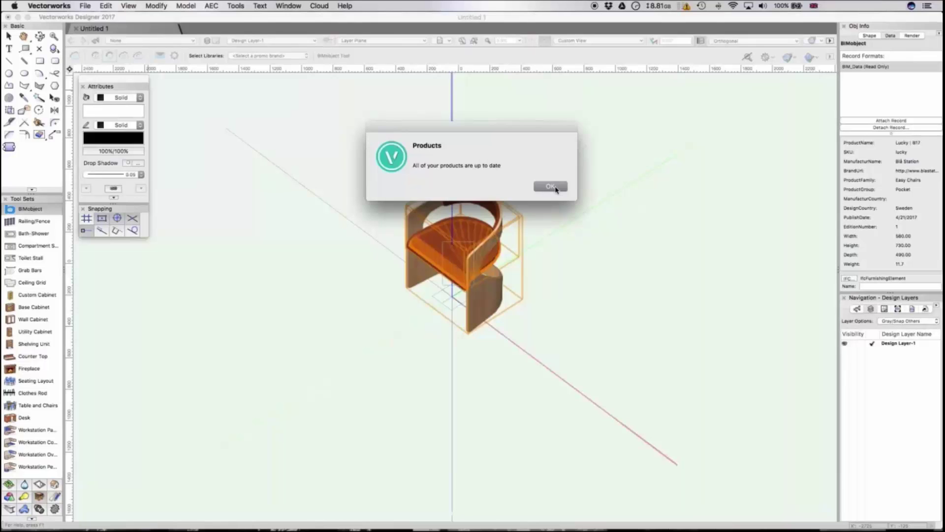
# Step: Dismiss the up-to-date notice and show the Lucky | B17 property sets, e.g. UK.COBie.Type
pyautogui.click(551, 186)
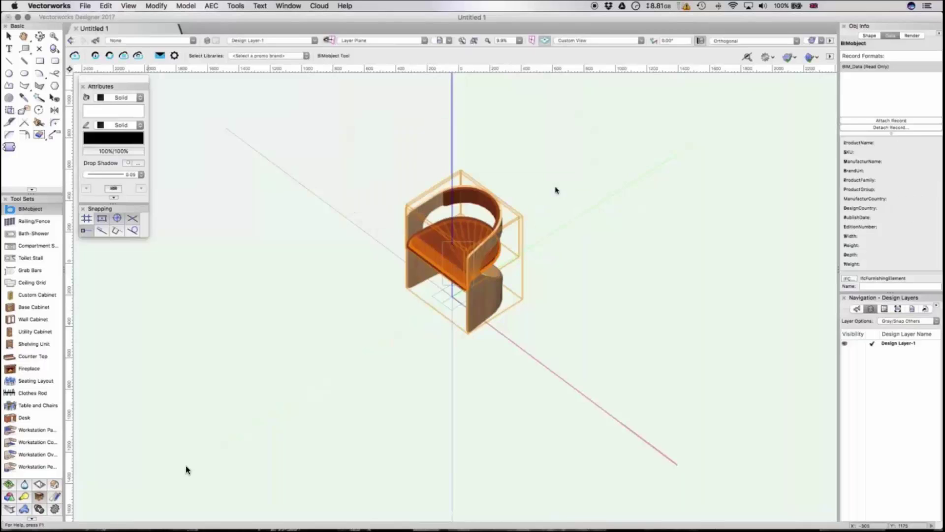
pyautogui.click(126, 59)
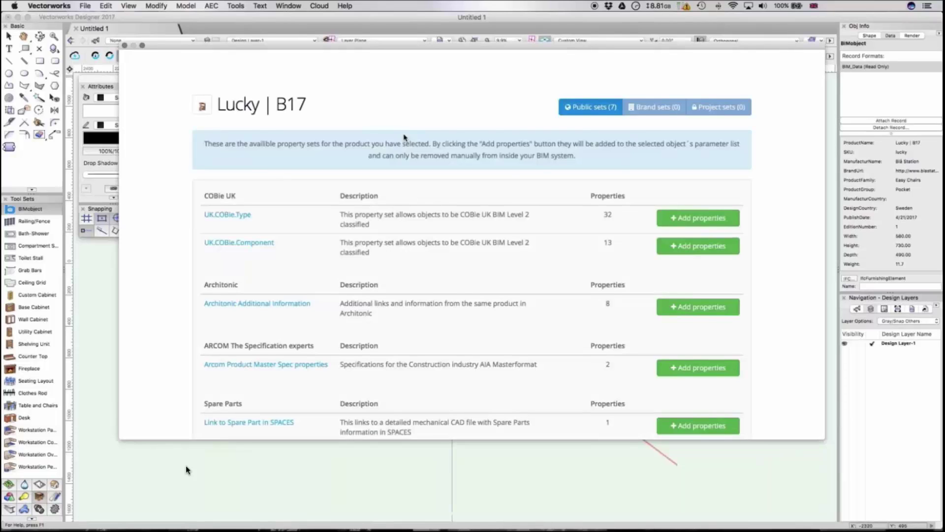
# Step: Add the UK.COBie.Type property set to the chair and close the property sets window
pyautogui.click(694, 224)
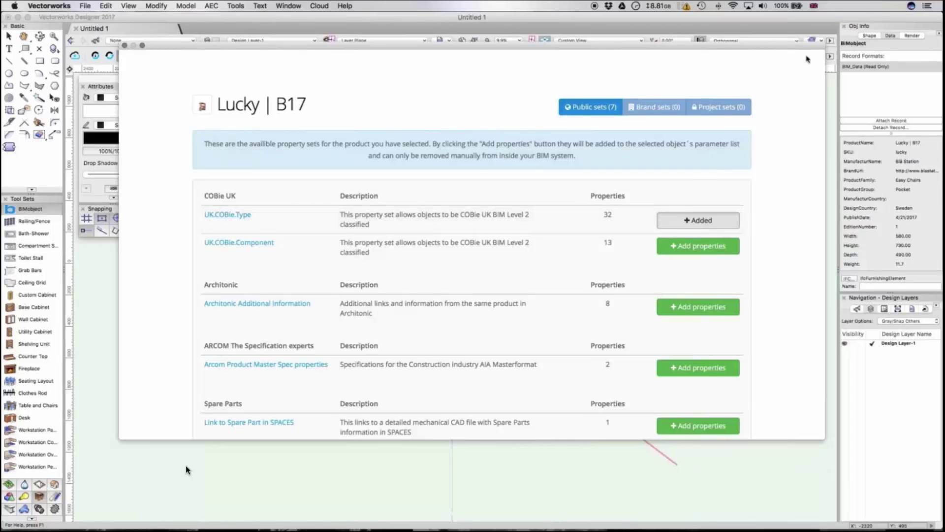
pyautogui.click(124, 45)
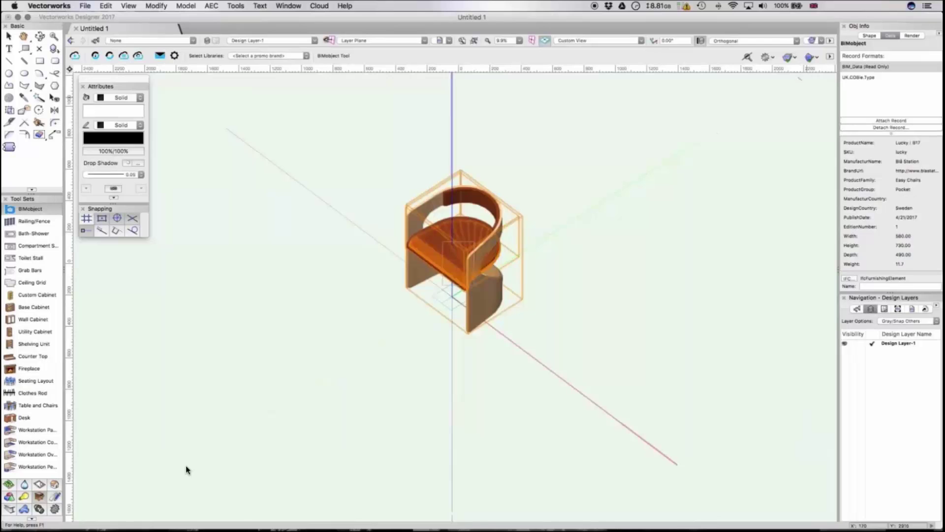
# Step: Float and enlarge Object Info and browse the chair's UK.COBie.Type record fields
pyautogui.moveTo(899, 27); pyautogui.dragTo(410, 106)
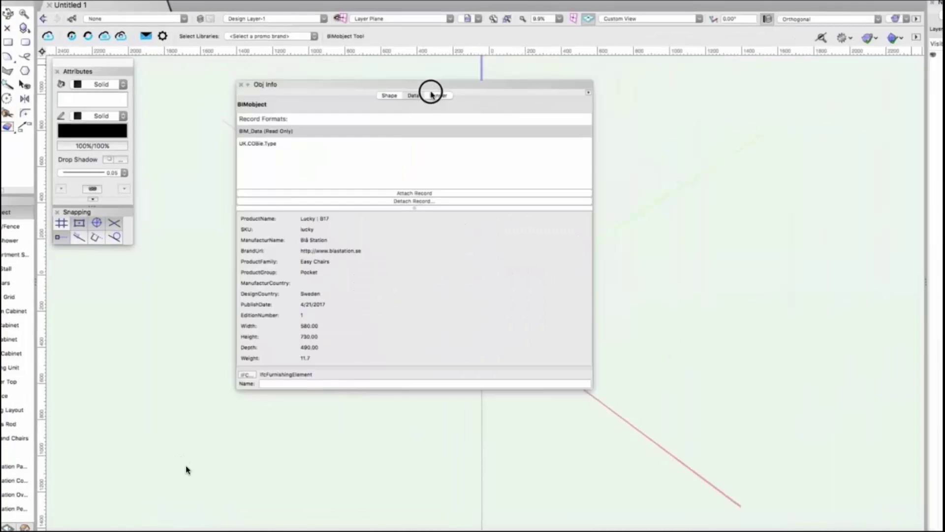
pyautogui.click(268, 144)
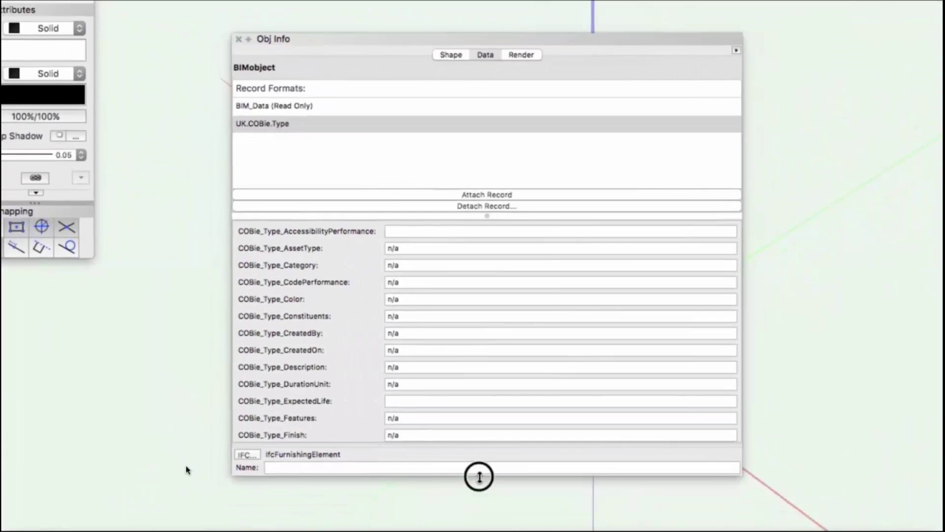
pyautogui.moveTo(479, 476); pyautogui.dragTo(479, 531)
pyautogui.scroll(-5, 465, 531)
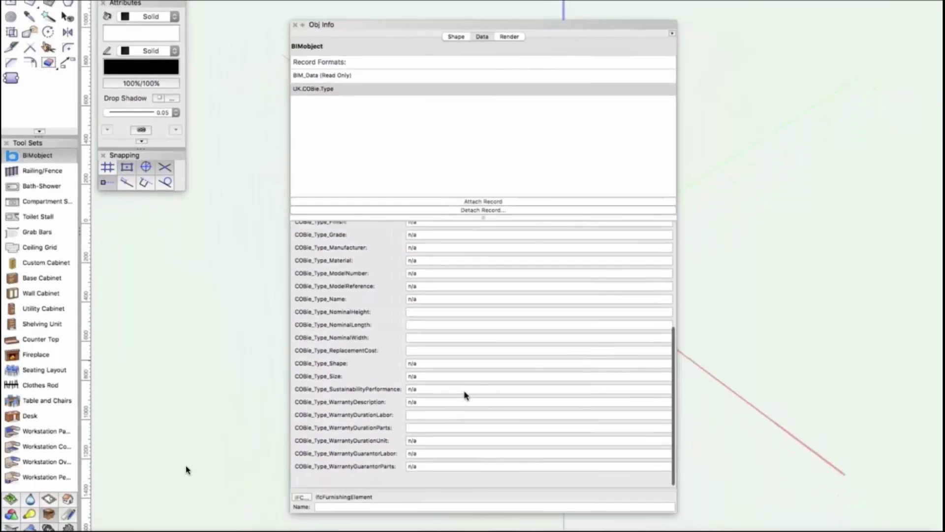
pyautogui.scroll(6, 465, 395)
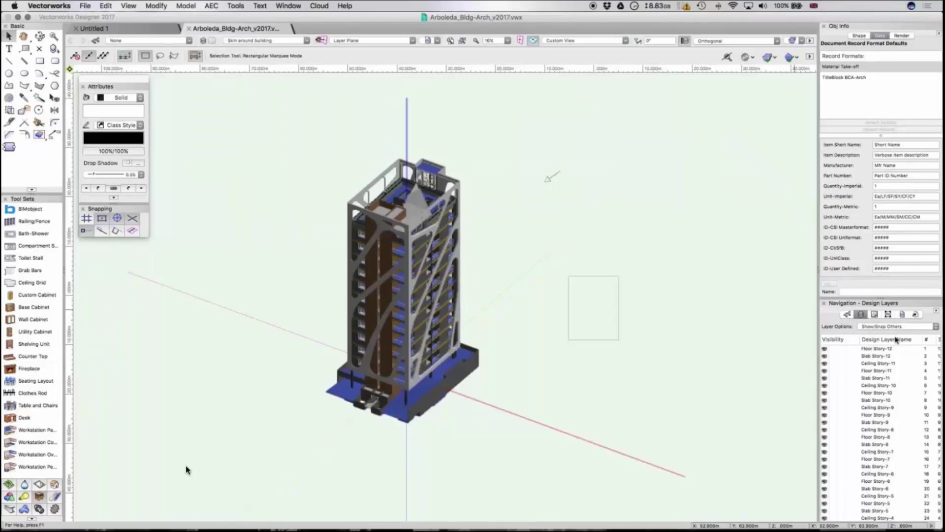
# Step: Jump to the floor plan sample saved view, zoom in near the toilet, and open the BIMobject catalogue
pyautogui.click(902, 314)
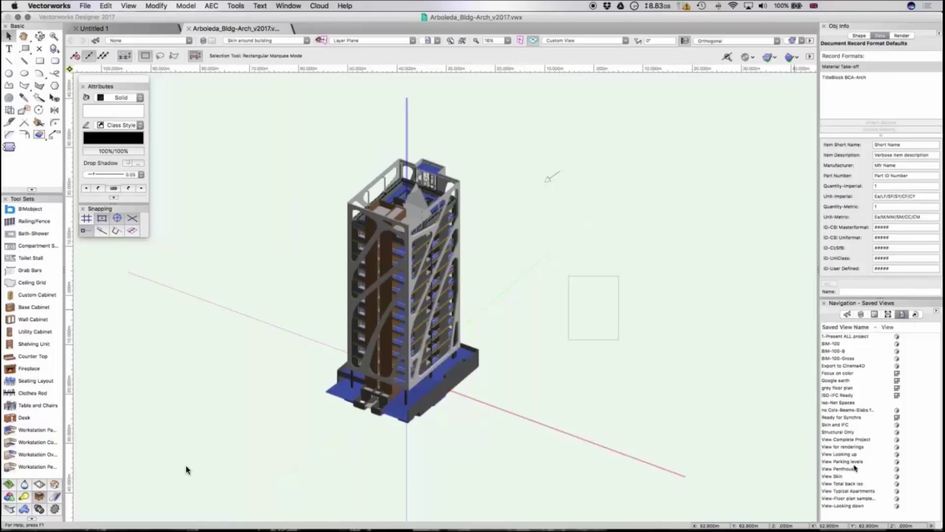
pyautogui.doubleClick(849, 498)
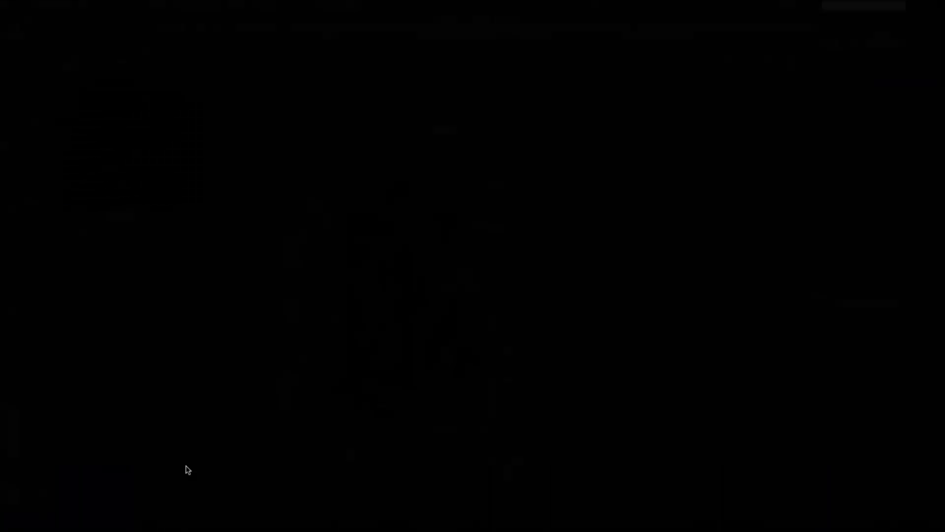
pyautogui.scroll(5, 489, 336)
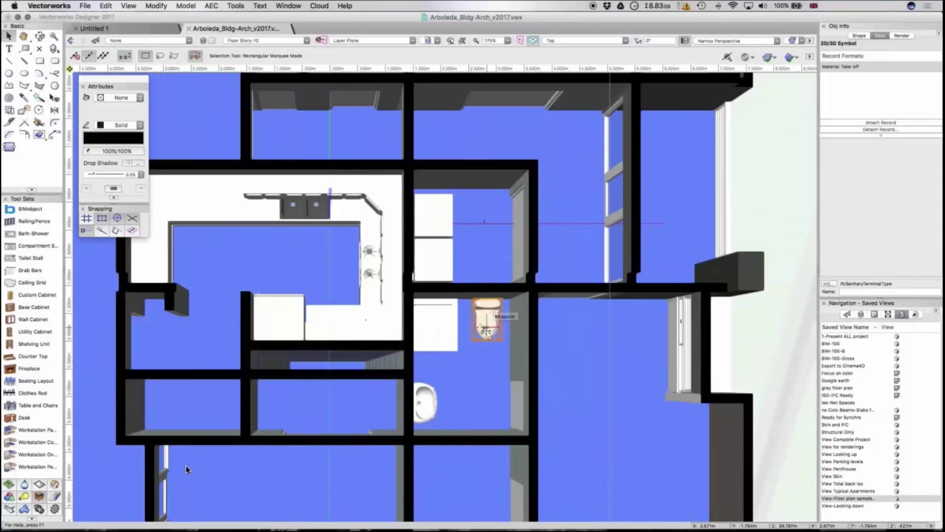
pyautogui.click(30, 209)
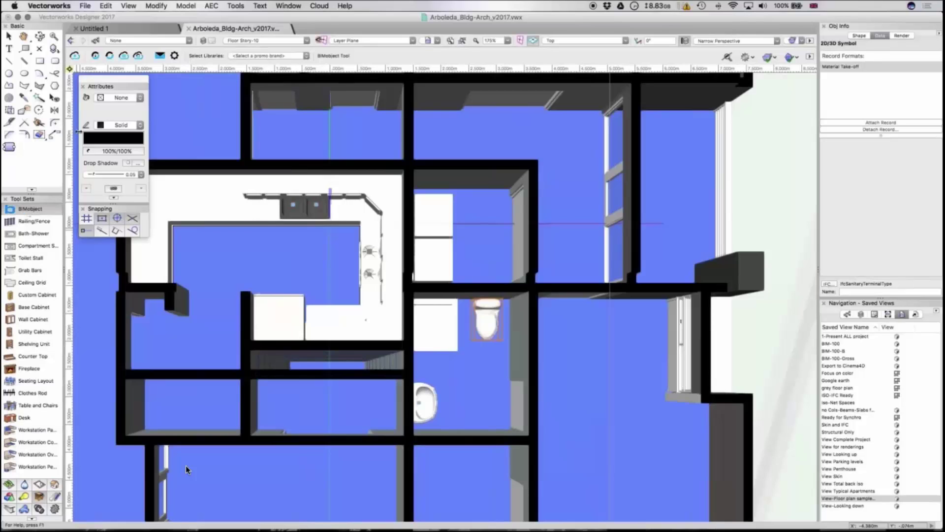
pyautogui.click(76, 56)
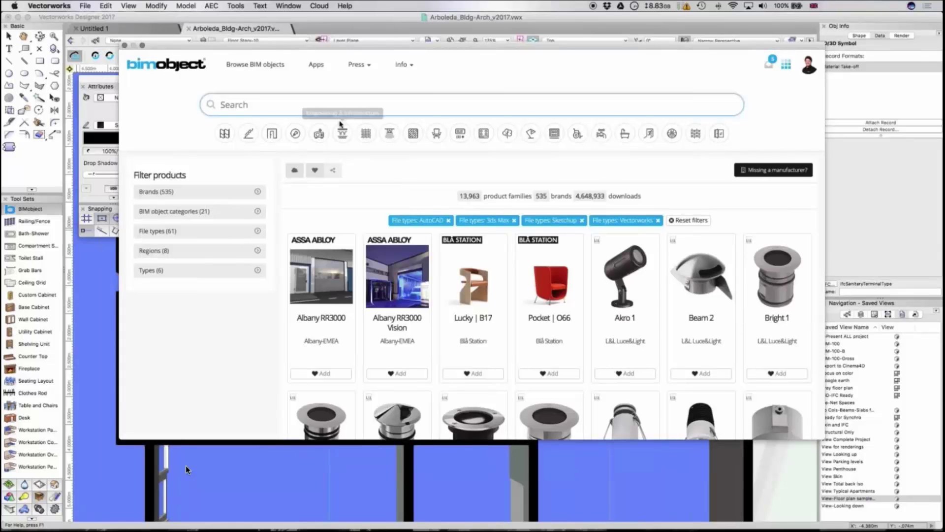
# Step: Search the BIMobject catalogue for 'ponte' and select the Ponte Giulio brand
pyautogui.write('ponte')
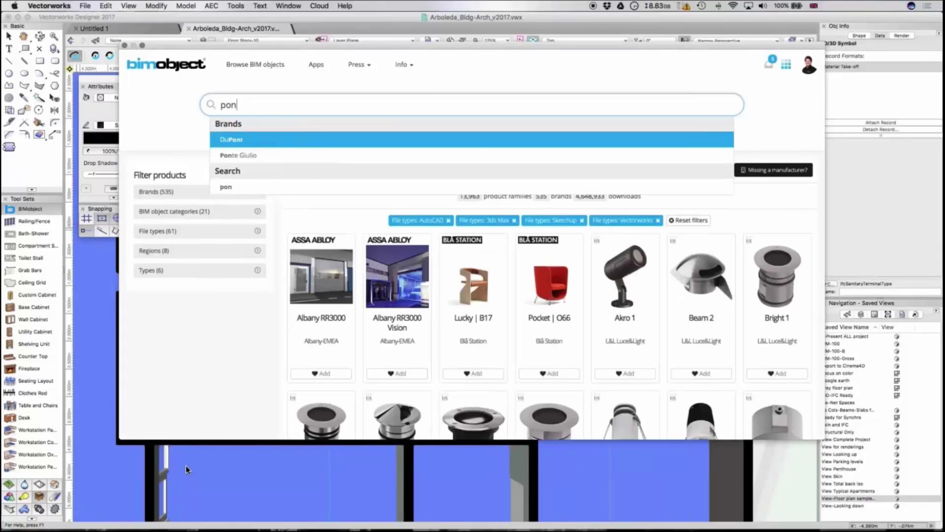
pyautogui.press('Down')
pyautogui.press('Up')
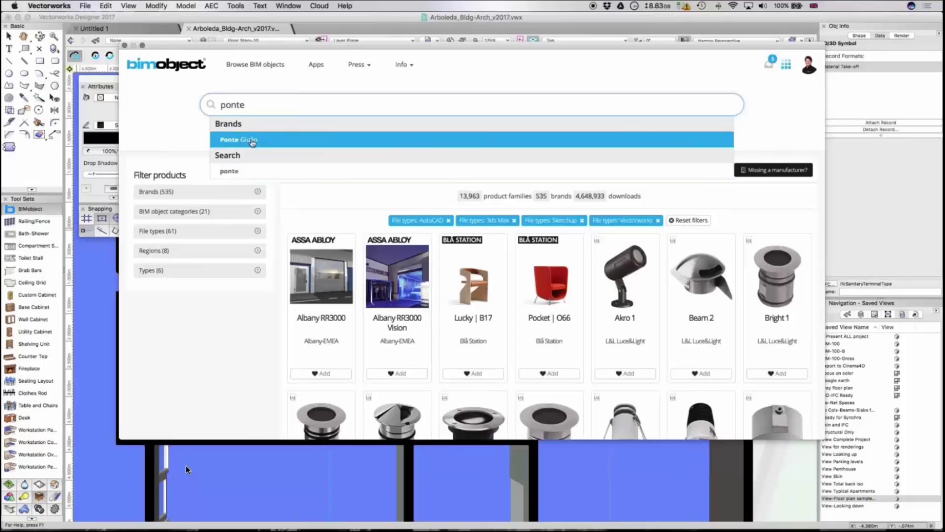
pyautogui.press('Return')
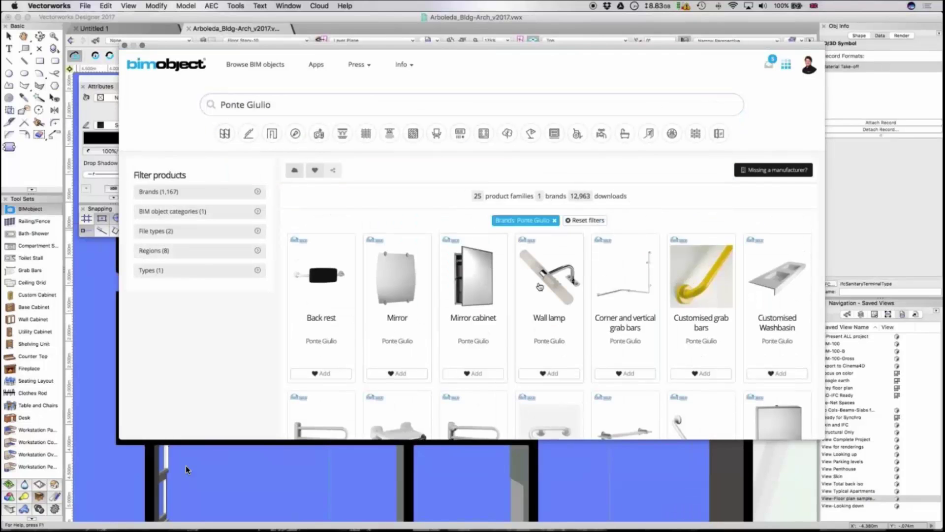
# Step: Download the Vectorworks version of the Ponte Giulio WC-seats product
pyautogui.scroll(-3, 517, 283)
pyautogui.scroll(-6, 517, 283)
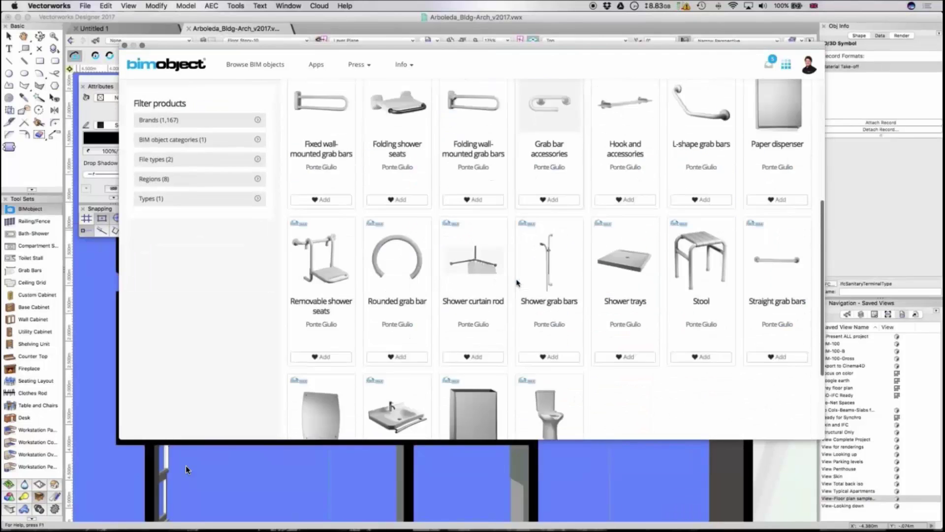
pyautogui.click(555, 311)
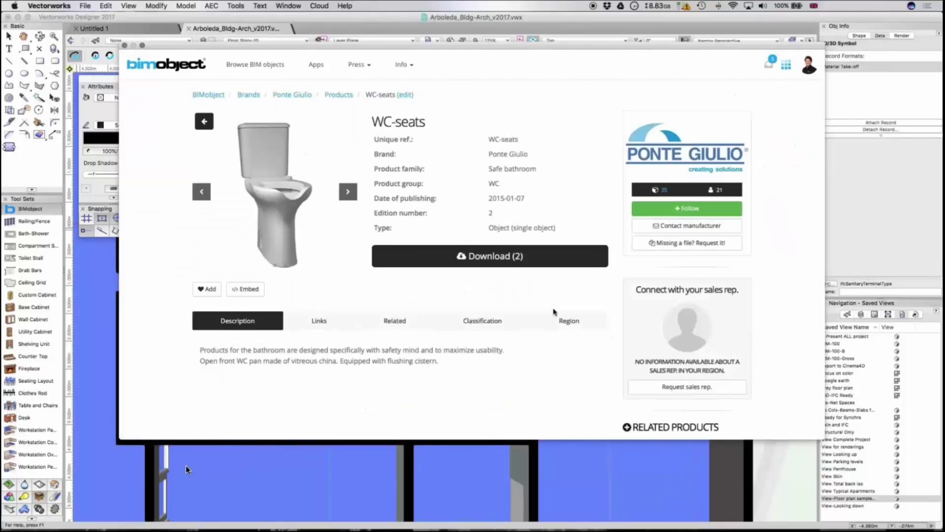
pyautogui.click(513, 260)
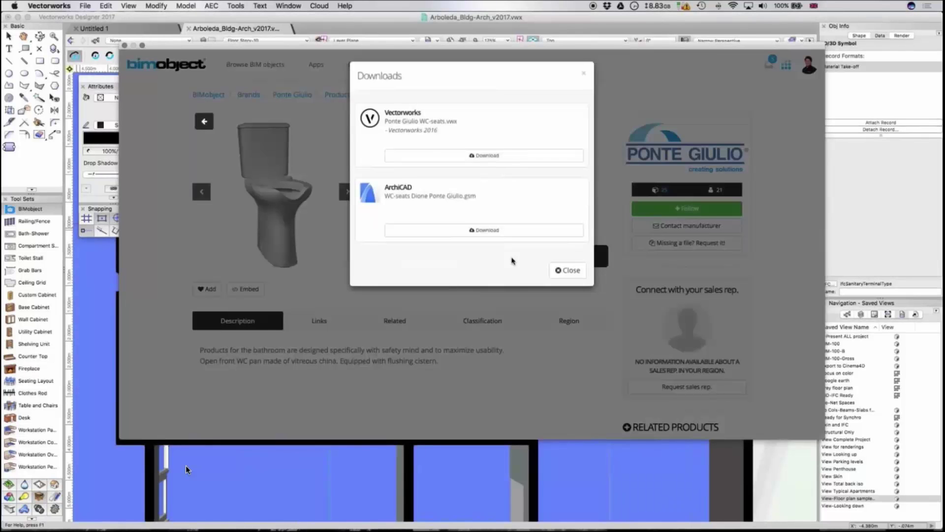
pyautogui.click(473, 160)
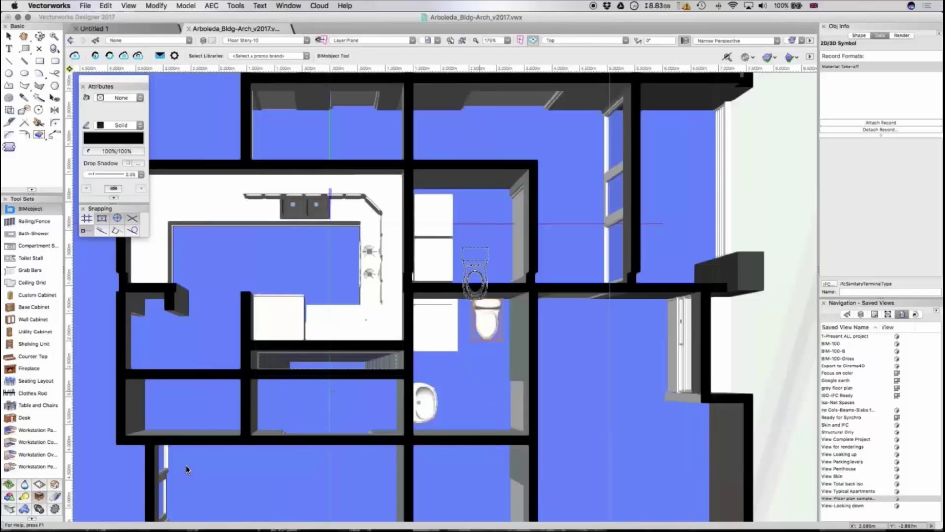
# Step: Select the Kohler K-03323 toilet symbol in the bathroom with the Selection tool
pyautogui.press('x')
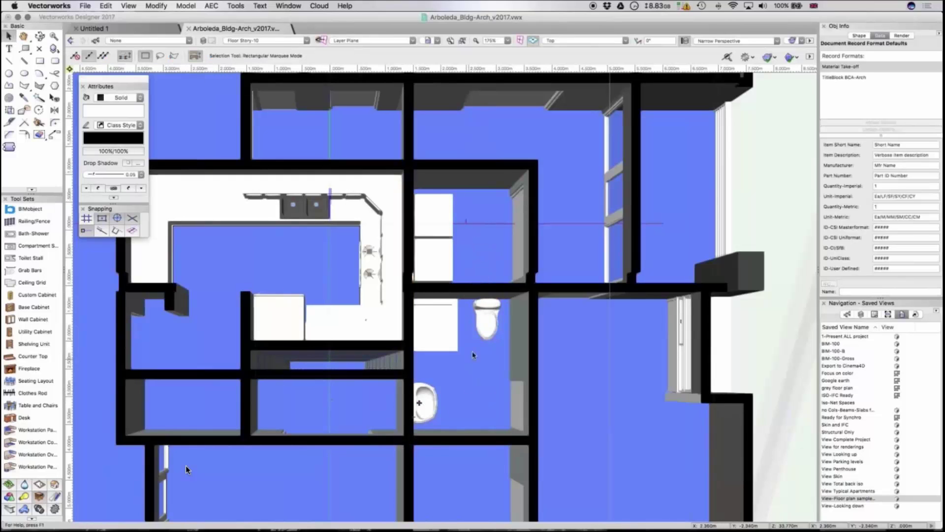
pyautogui.click(485, 338)
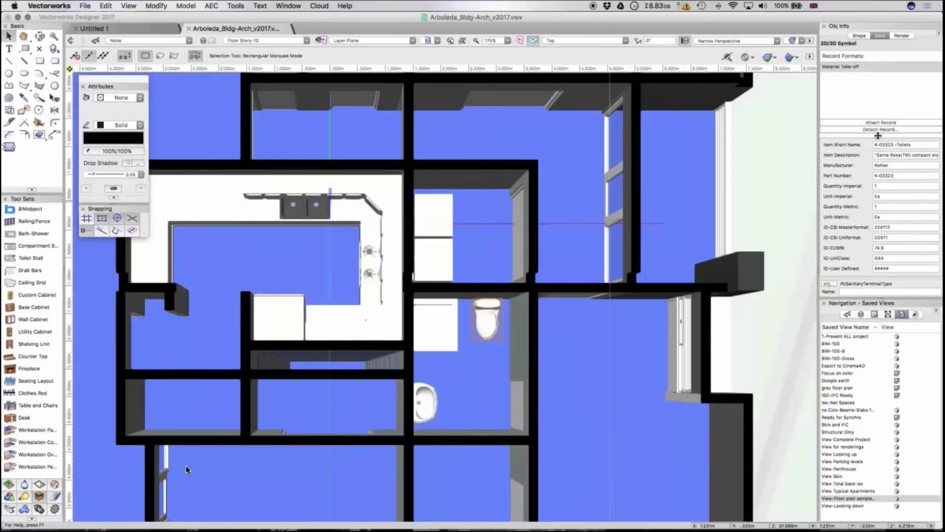
# Step: Replace the Kohler K-03323 toilet with the Ponte Giulio WC-seats symbol, then view in Top/Plan
pyautogui.click(860, 37)
pyautogui.click(891, 152)
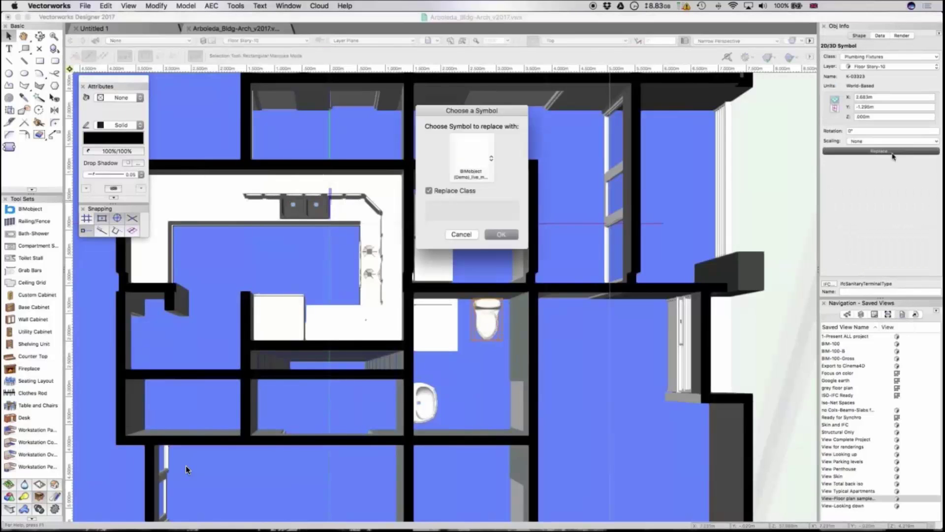
pyautogui.click(486, 174)
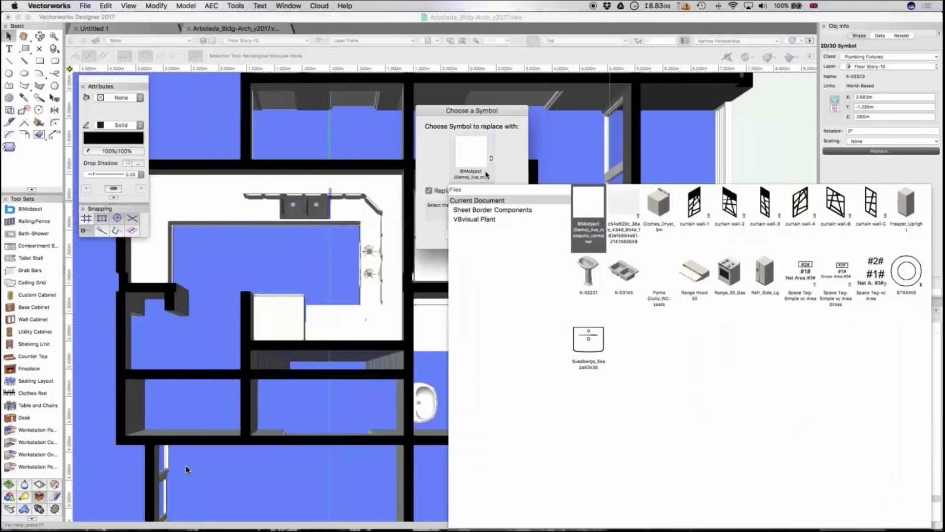
pyautogui.click(486, 174)
pyautogui.click(500, 237)
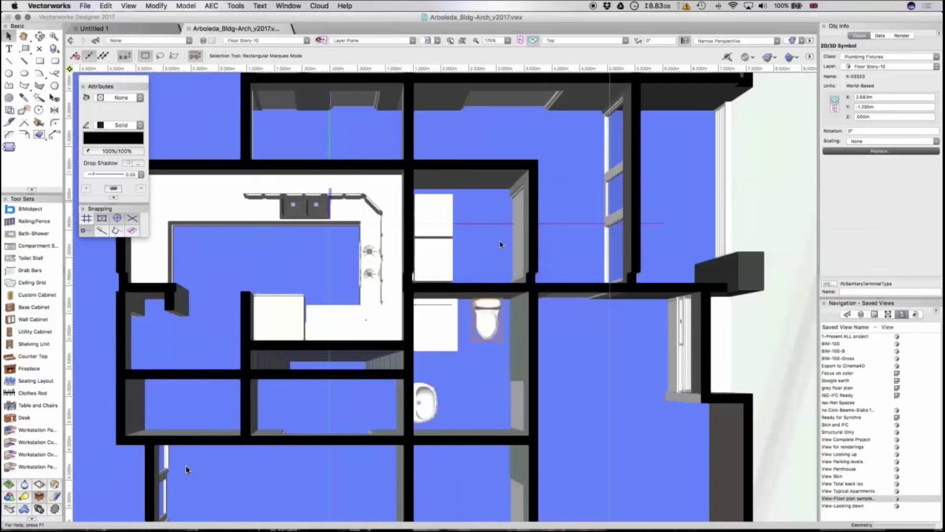
pyautogui.press('F5')
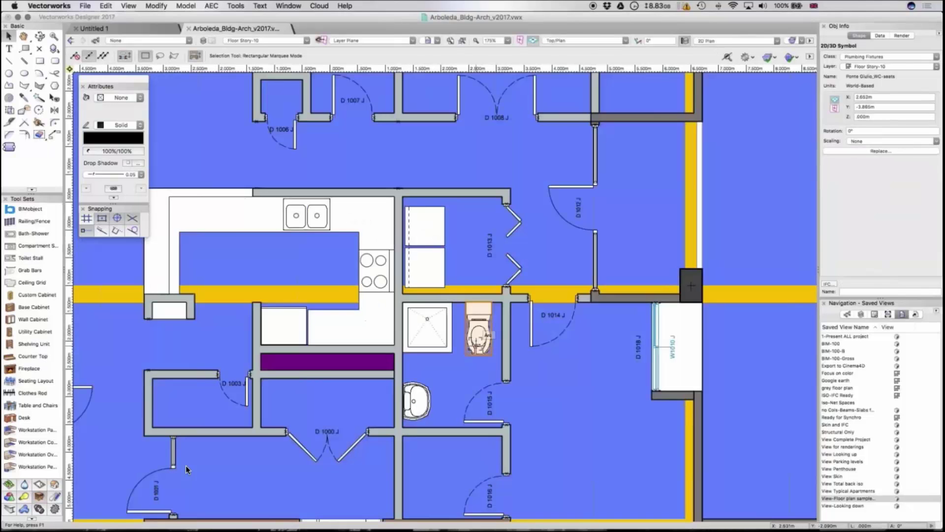